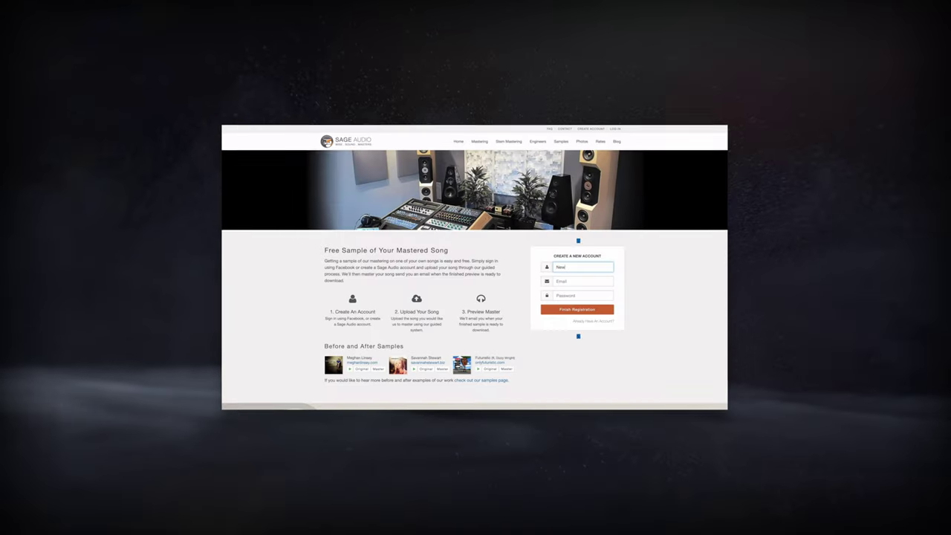
# Step: Finish the username, then enter the e-mail address in the Create a New Account form
pyautogui.write('Artist')
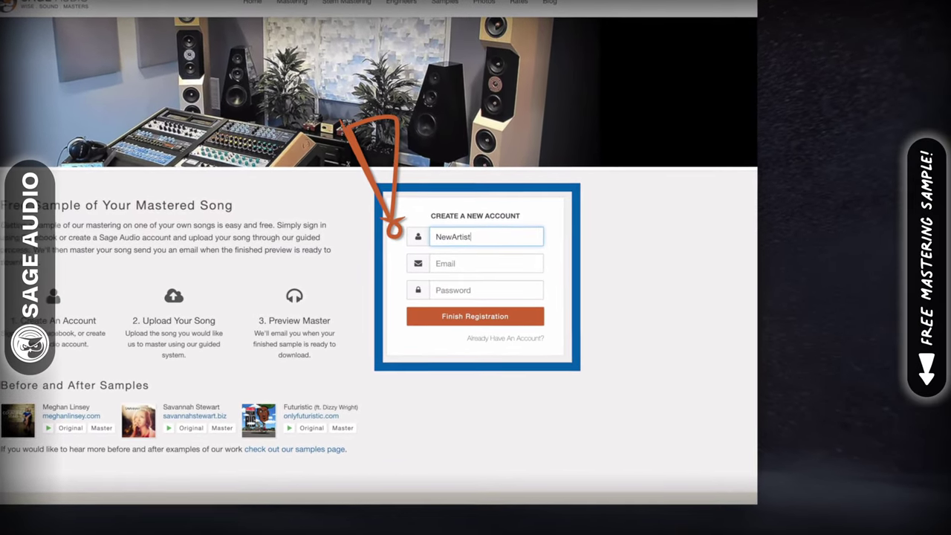
pyautogui.click(486, 263)
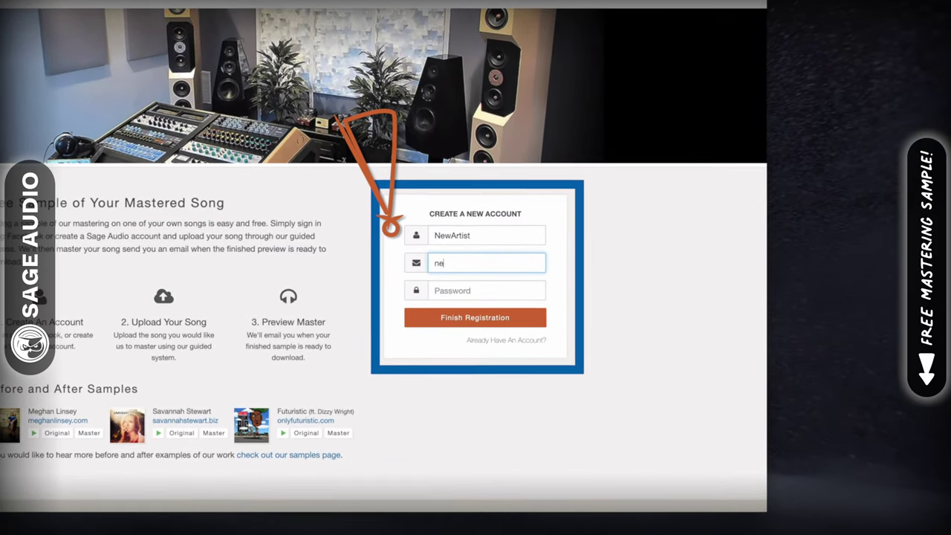
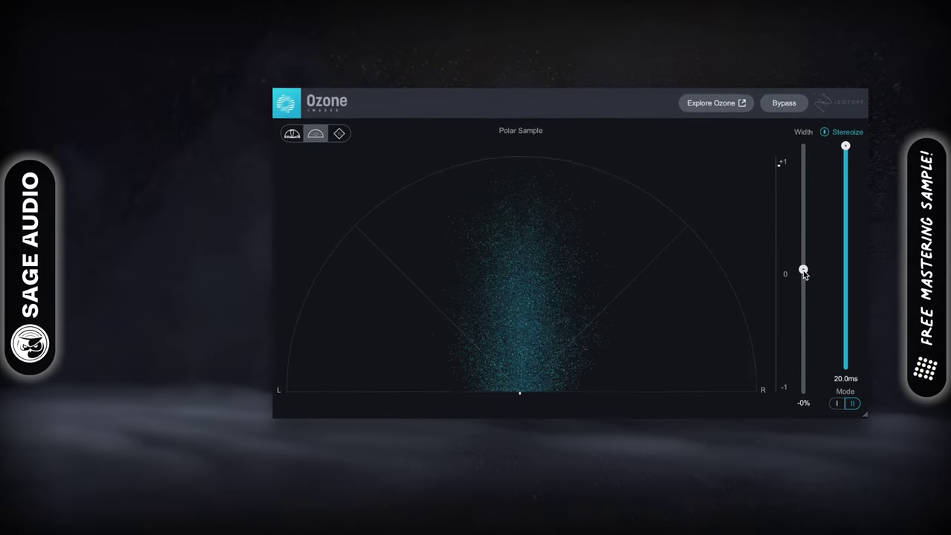
# Step: Set Ozone Imager's stereo width to 32% and the Stereoize delay to 1.0ms
pyautogui.moveTo(804, 269); pyautogui.dragTo(843, 233)
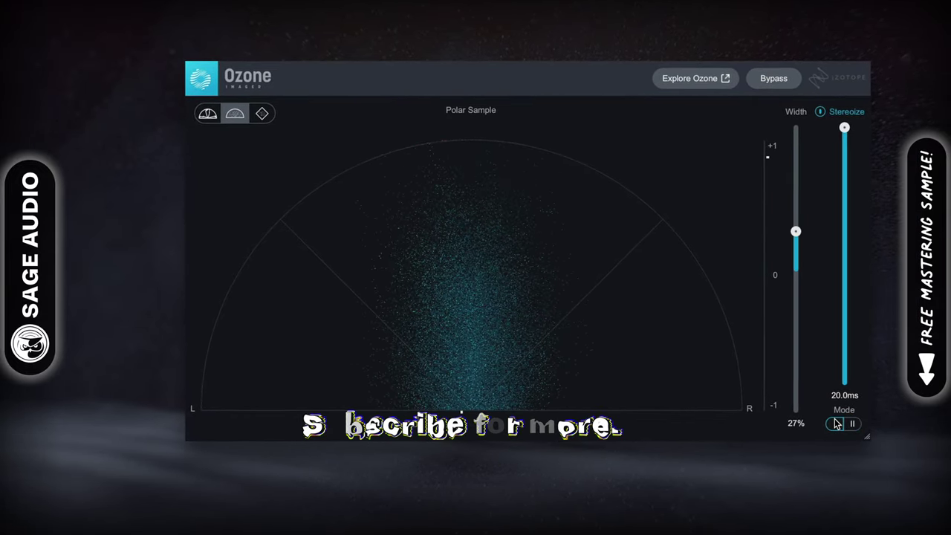
pyautogui.moveTo(844, 127); pyautogui.dragTo(842, 168)
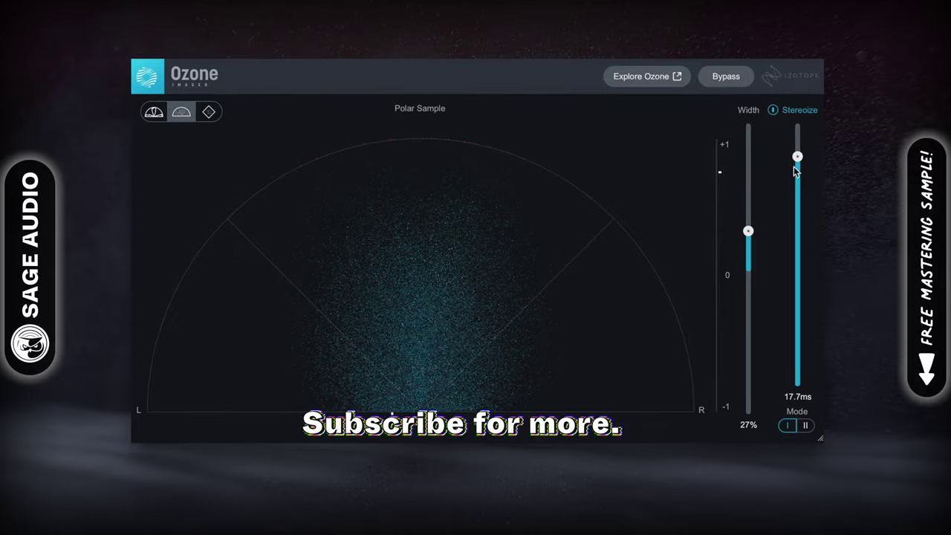
pyautogui.moveTo(748, 230); pyautogui.dragTo(748, 210)
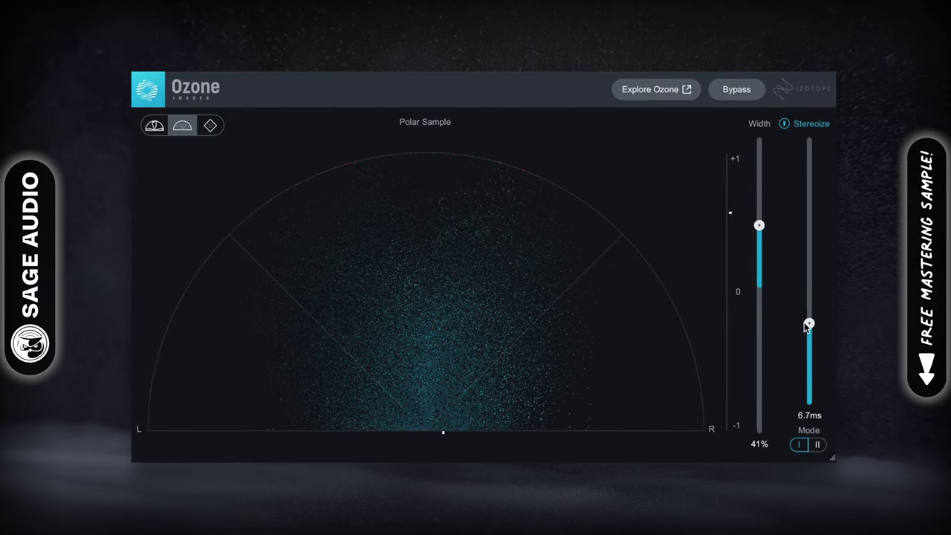
pyautogui.moveTo(809, 274); pyautogui.dragTo(799, 434)
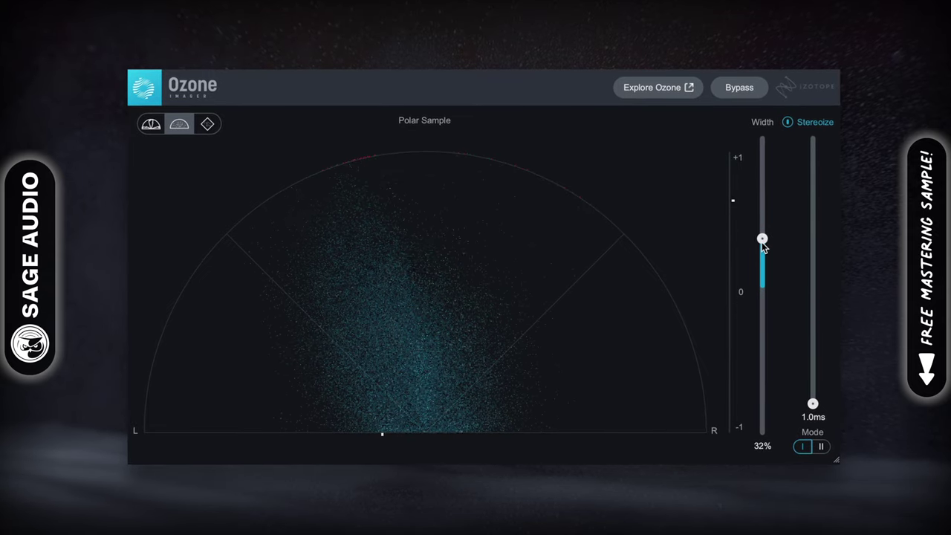
pyautogui.moveTo(764, 279); pyautogui.dragTo(762, 283)
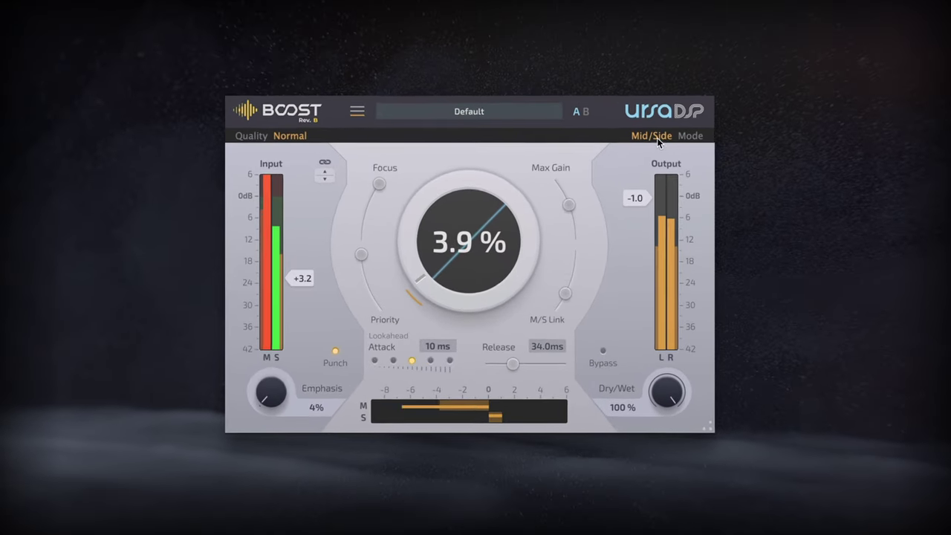
# Step: In Stereo mode set Focus to 30% and Max Gain to 3.0 dB, raise the boost, then return to Mid/Side
pyautogui.click(603, 173)
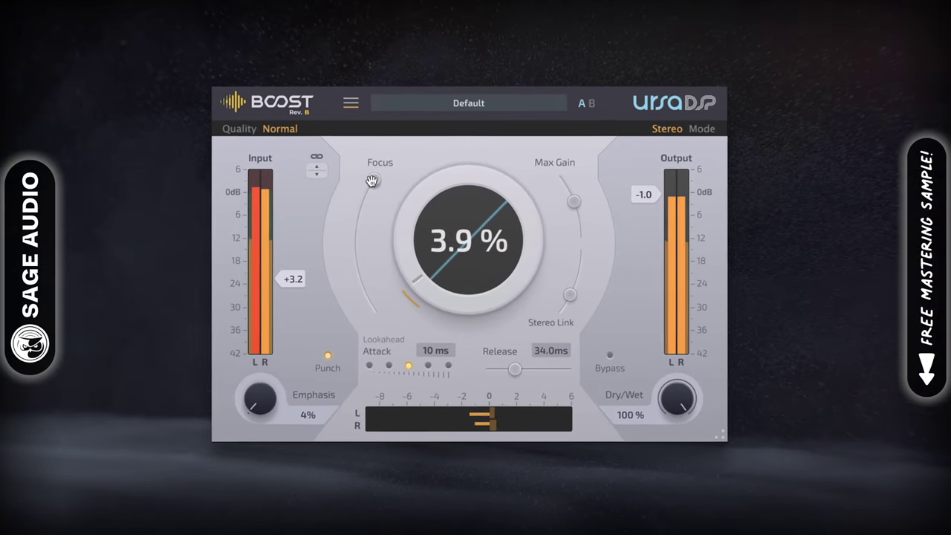
pyautogui.moveTo(376, 180); pyautogui.dragTo(370, 179)
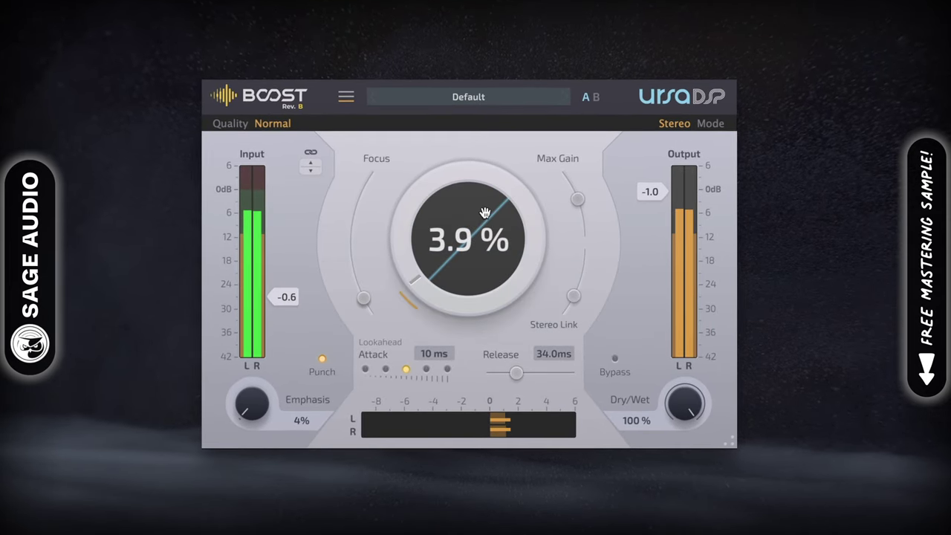
pyautogui.moveTo(583, 196); pyautogui.dragTo(586, 232)
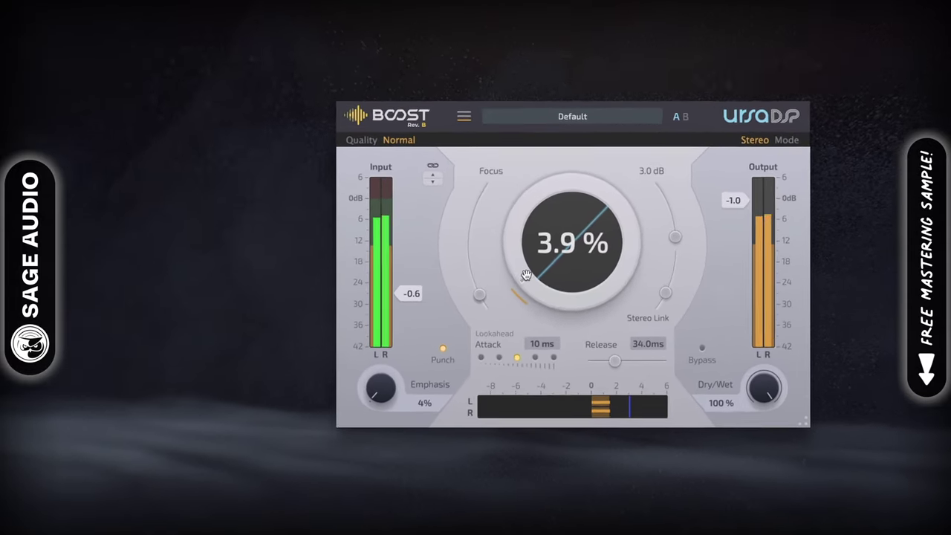
pyautogui.moveTo(469, 223); pyautogui.dragTo(470, 205)
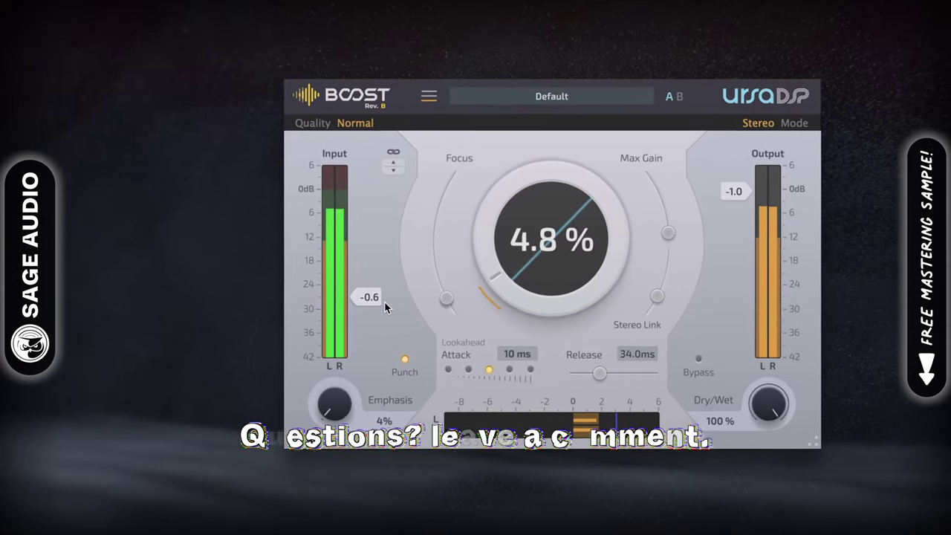
pyautogui.moveTo(410, 298); pyautogui.dragTo(402, 272)
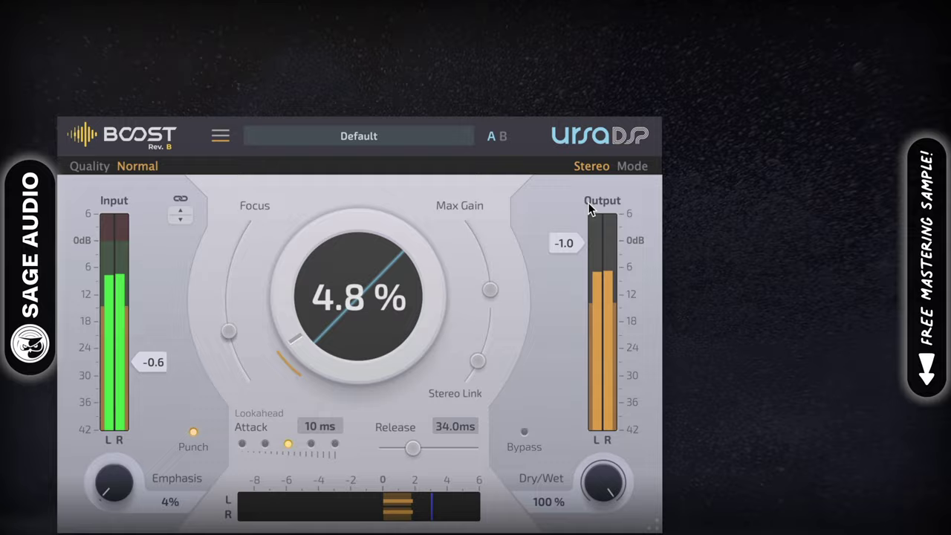
pyautogui.click(609, 173)
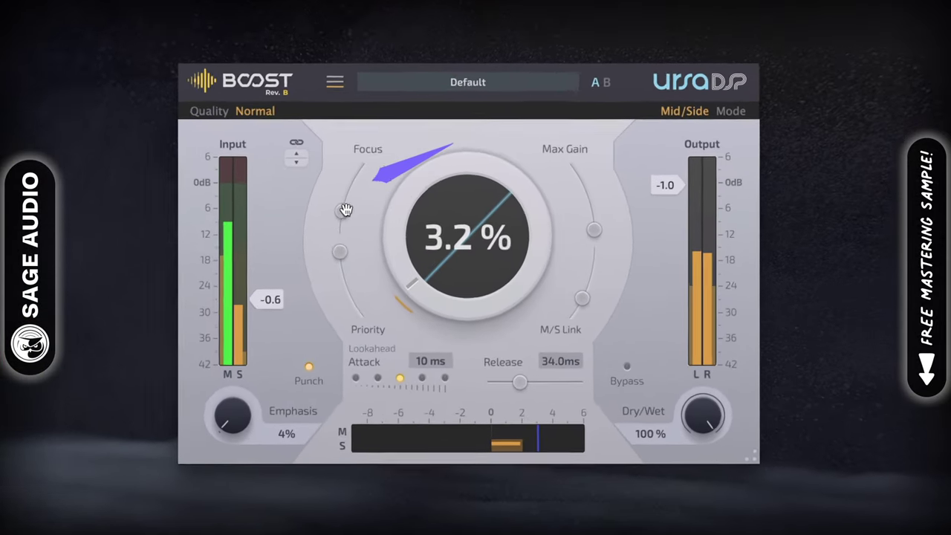
# Step: Raise Boost's Mid/Side Focus to 100% and bring the boost amount up to 7.0%
pyautogui.moveTo(396, 234); pyautogui.dragTo(400, 217)
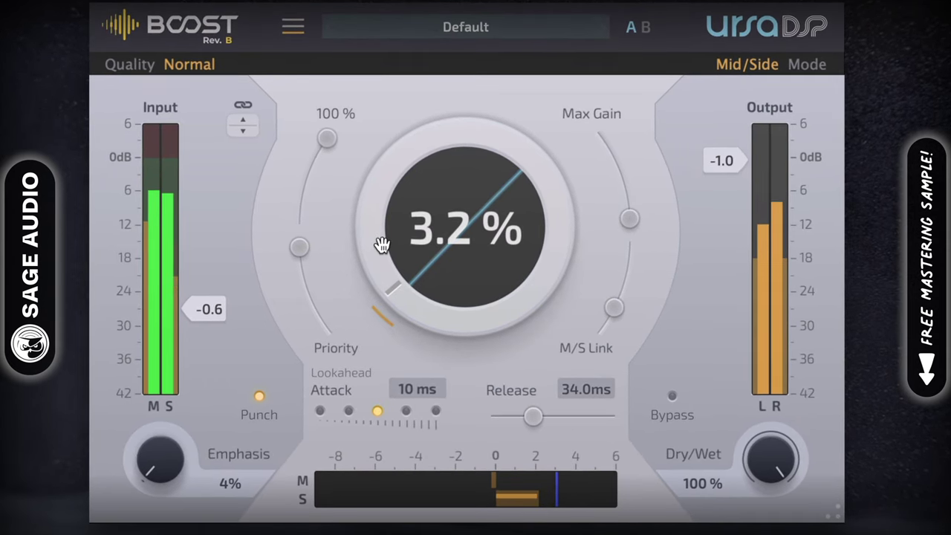
pyautogui.scroll(6, 381, 245)
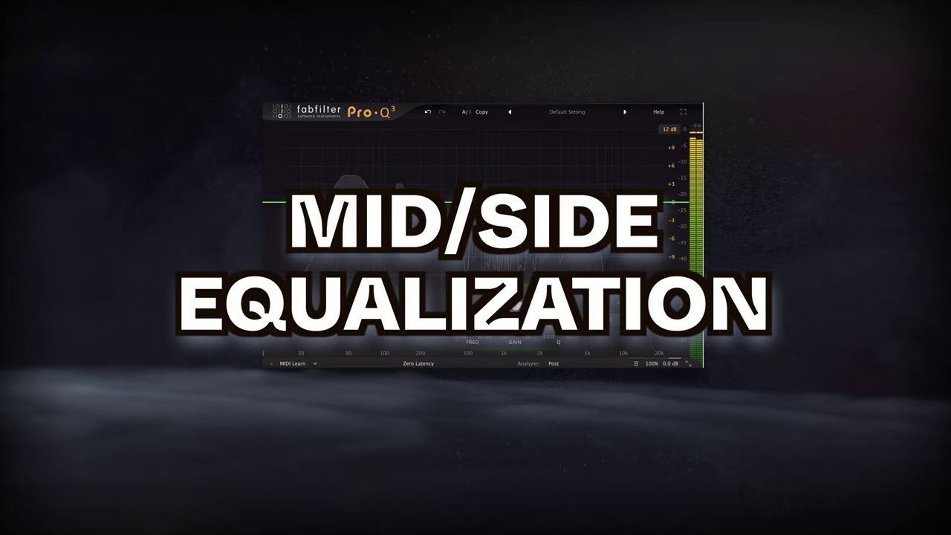
# Step: Move the Mid cut to about 266 Hz and slide the Side band up to 2734.3 Hz
pyautogui.moveTo(515, 202)
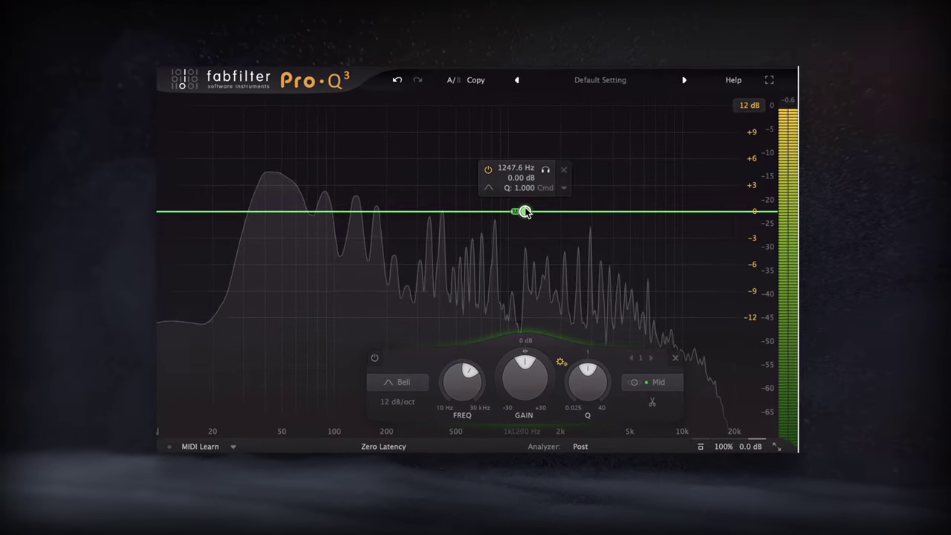
pyautogui.moveTo(524, 212); pyautogui.dragTo(464, 234)
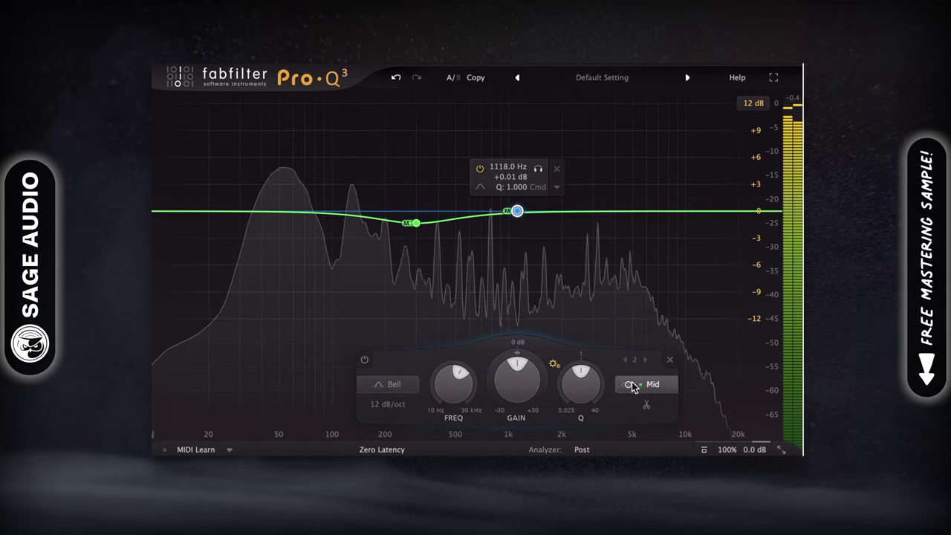
pyautogui.moveTo(557, 239)
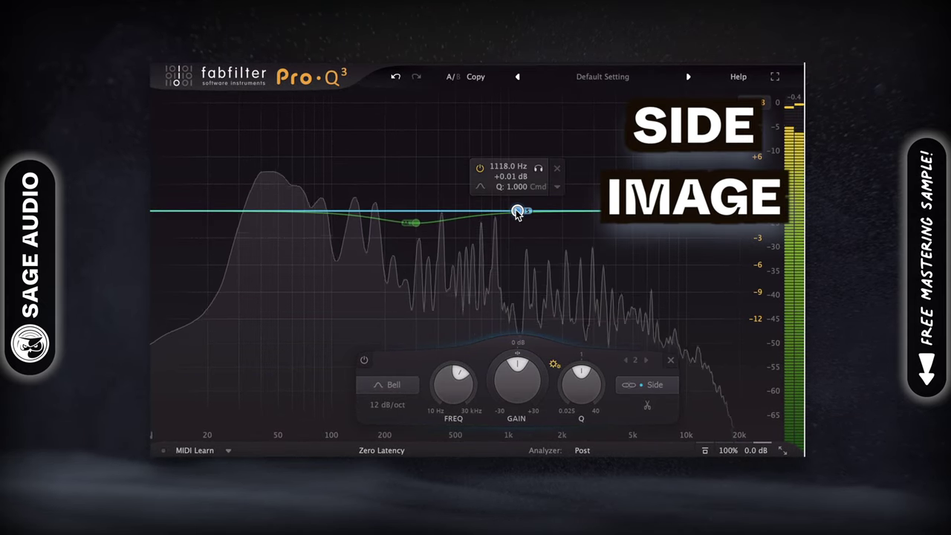
pyautogui.moveTo(533, 184); pyautogui.dragTo(540, 202)
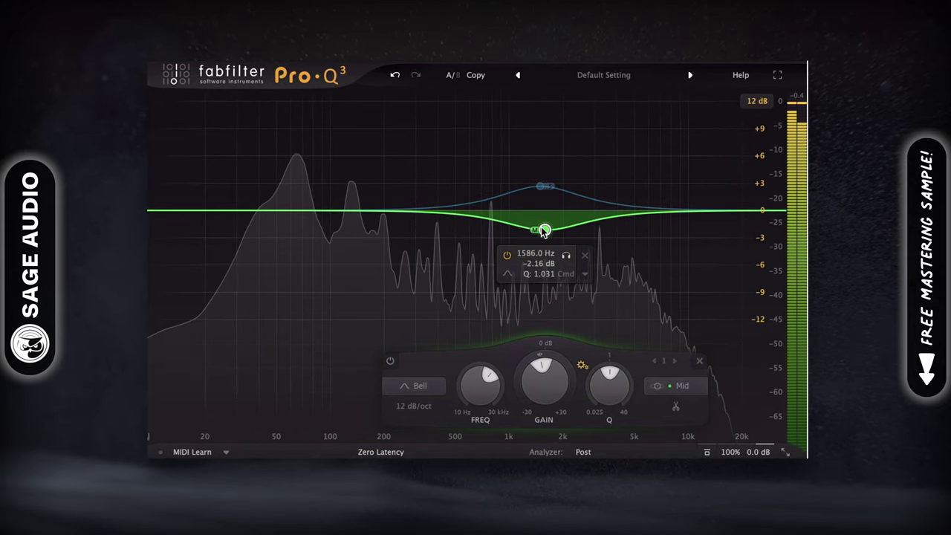
pyautogui.moveTo(490, 240); pyautogui.dragTo(402, 218)
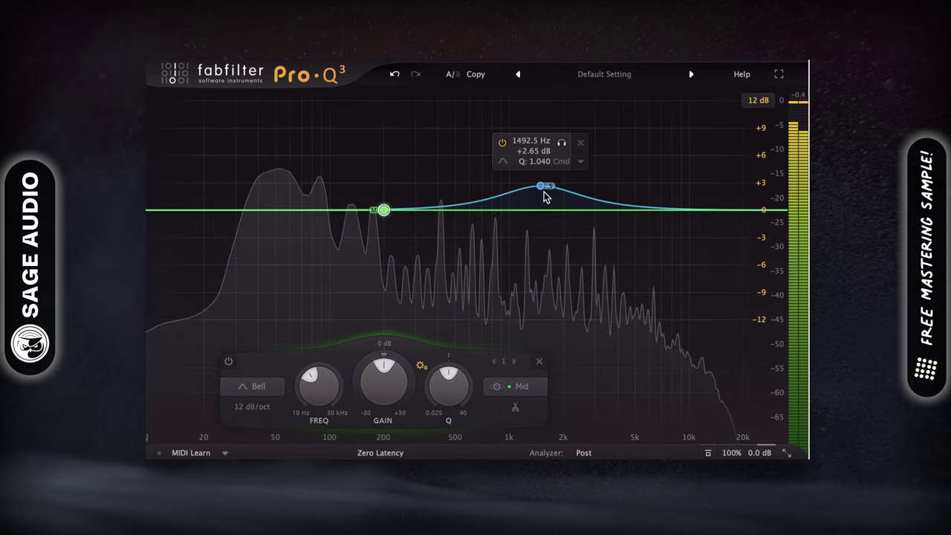
pyautogui.moveTo(543, 187); pyautogui.dragTo(674, 195)
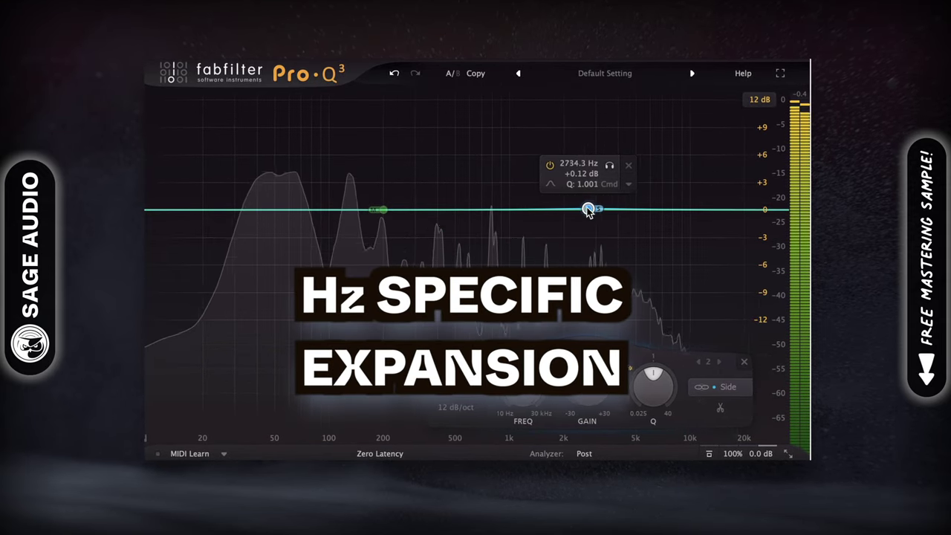
# Step: Move the Side band up high as a High Shelf, and cut the Mid at about 1415.6 Hz
pyautogui.moveTo(505, 199); pyautogui.dragTo(506, 191)
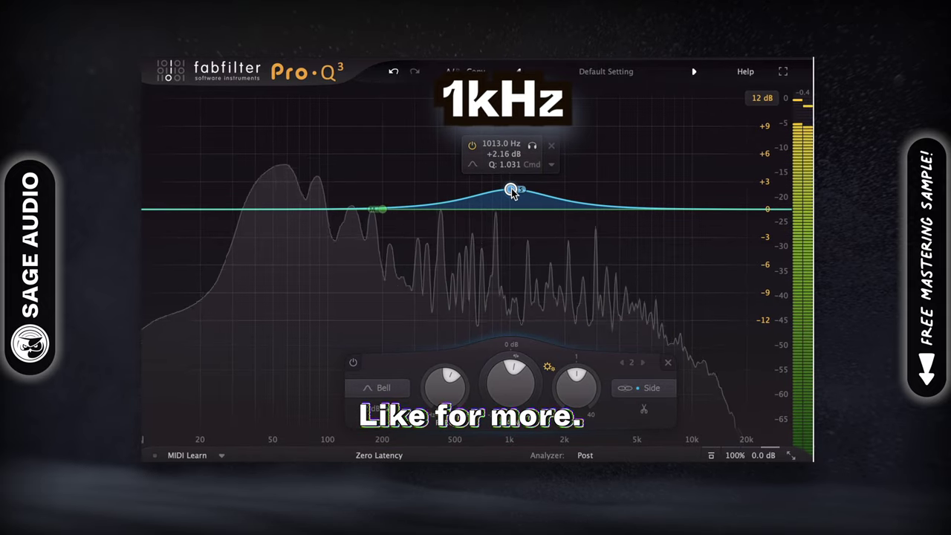
pyautogui.moveTo(510, 193); pyautogui.dragTo(509, 190)
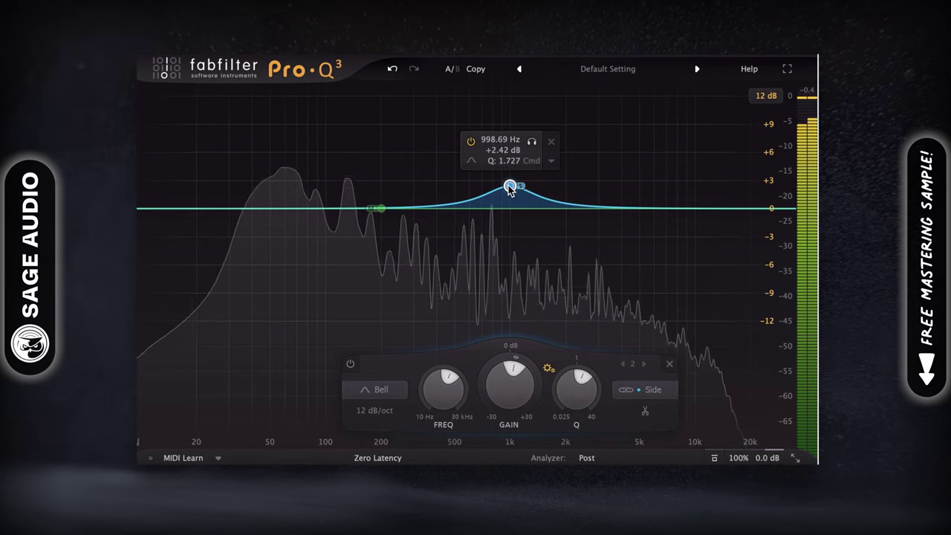
pyautogui.moveTo(509, 188); pyautogui.dragTo(688, 190)
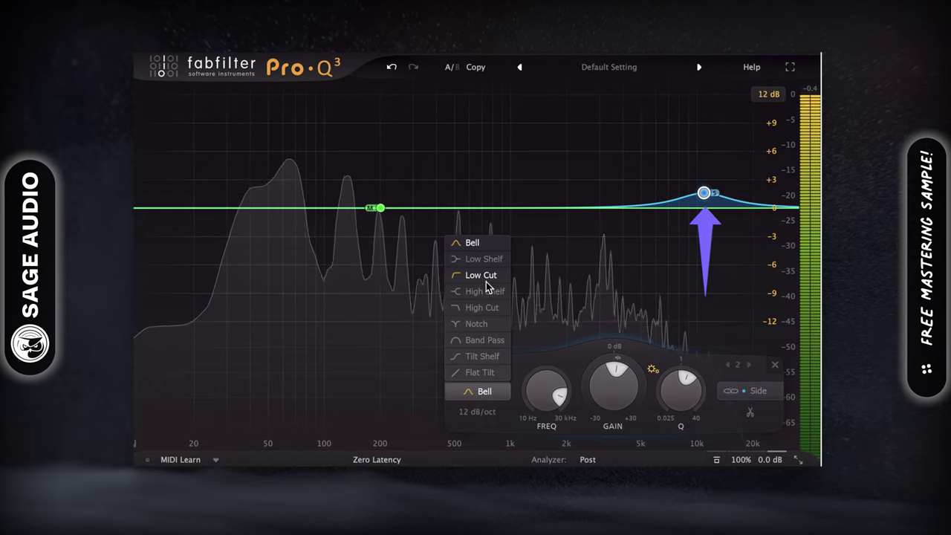
pyautogui.click(485, 291)
pyautogui.moveTo(702, 195)
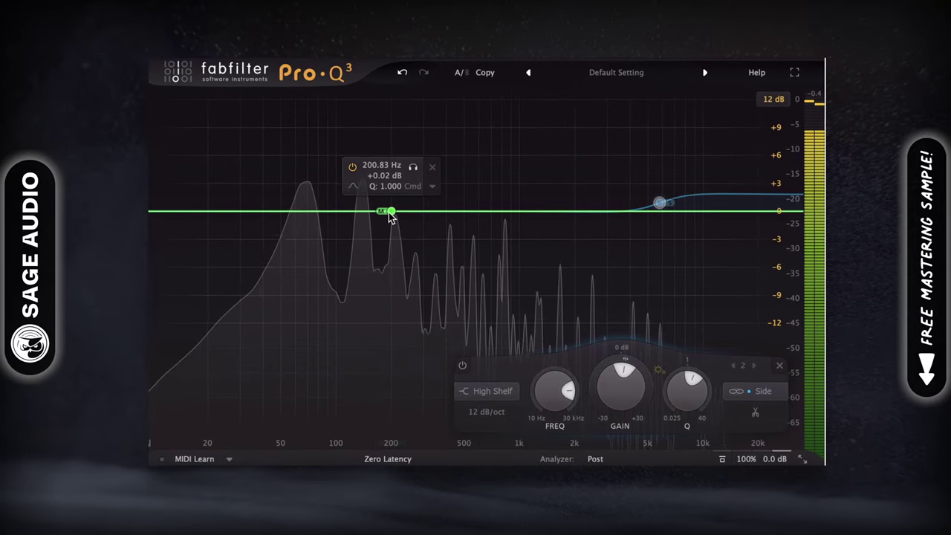
pyautogui.moveTo(419, 202); pyautogui.dragTo(548, 242)
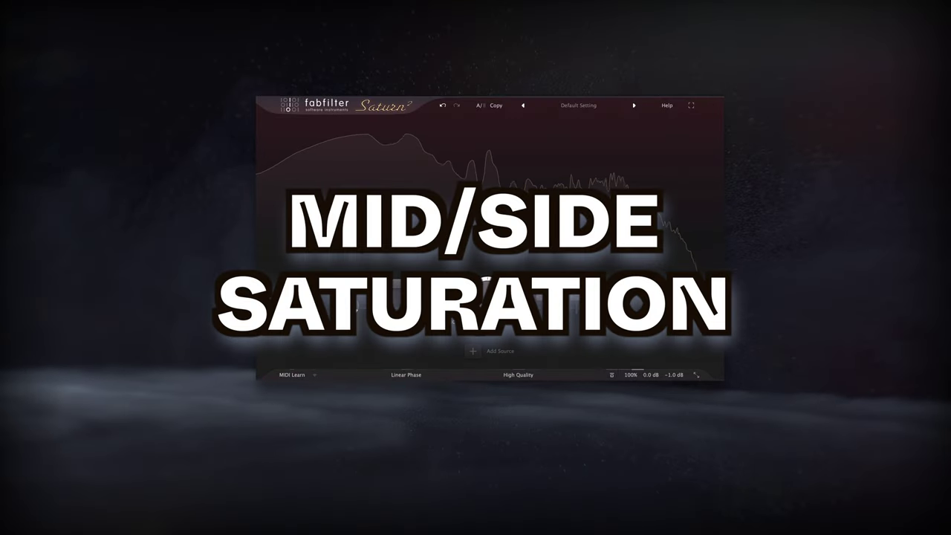
# Step: Lower the Warm Tape drive and pan it toward Side, reaching Drive Pan 0.996
pyautogui.moveTo(481, 283)
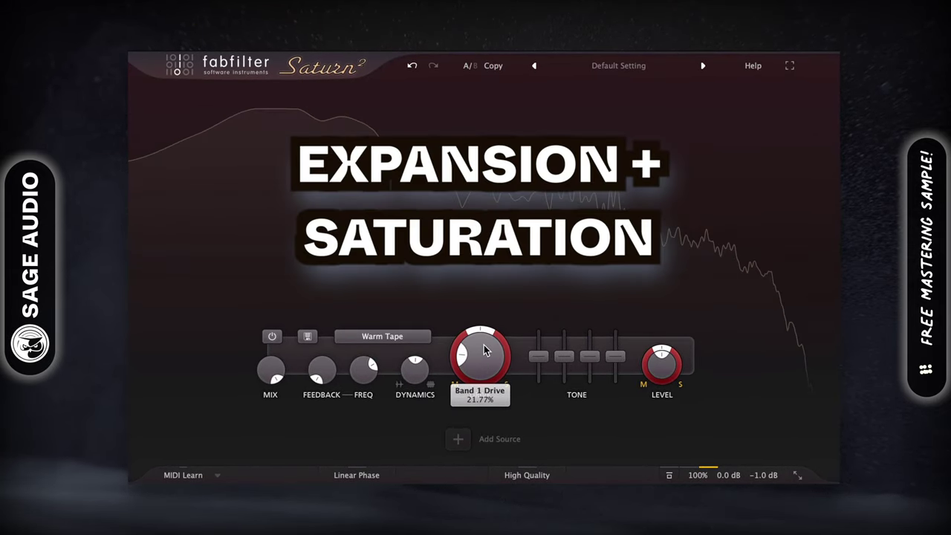
pyautogui.moveTo(473, 334)
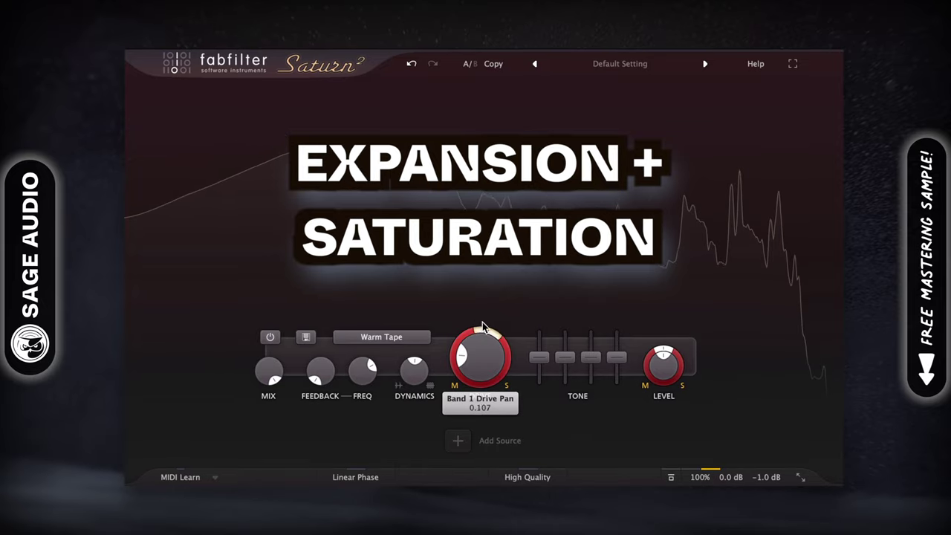
pyautogui.moveTo(476, 355)
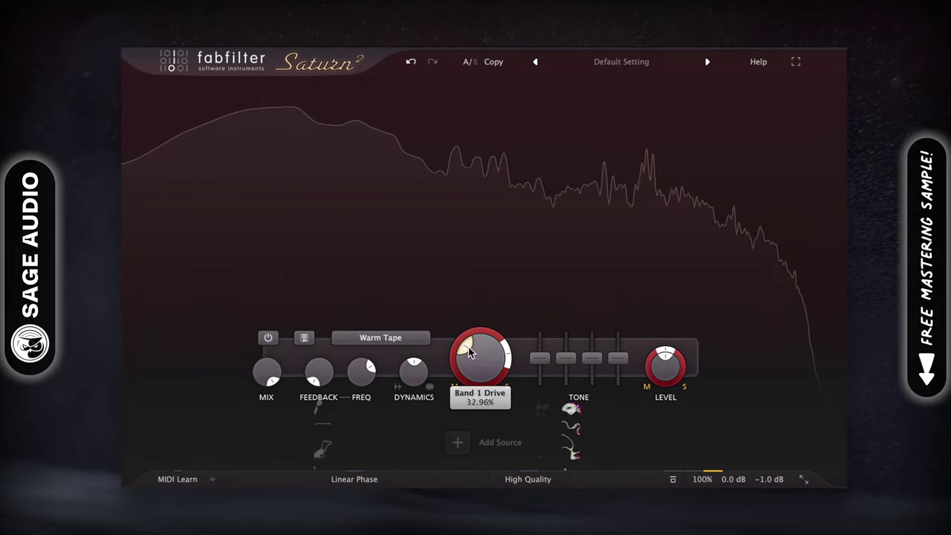
pyautogui.moveTo(469, 352); pyautogui.dragTo(483, 361)
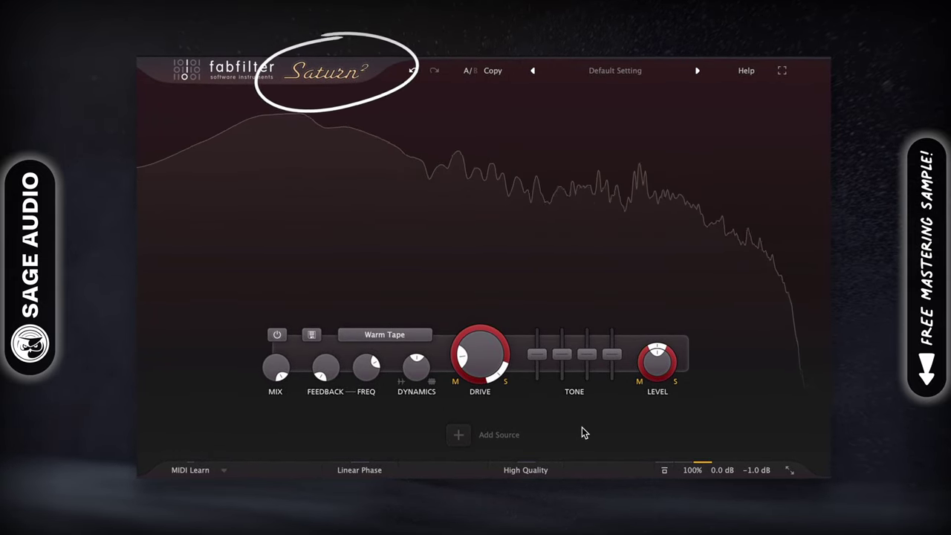
pyautogui.moveTo(502, 375)
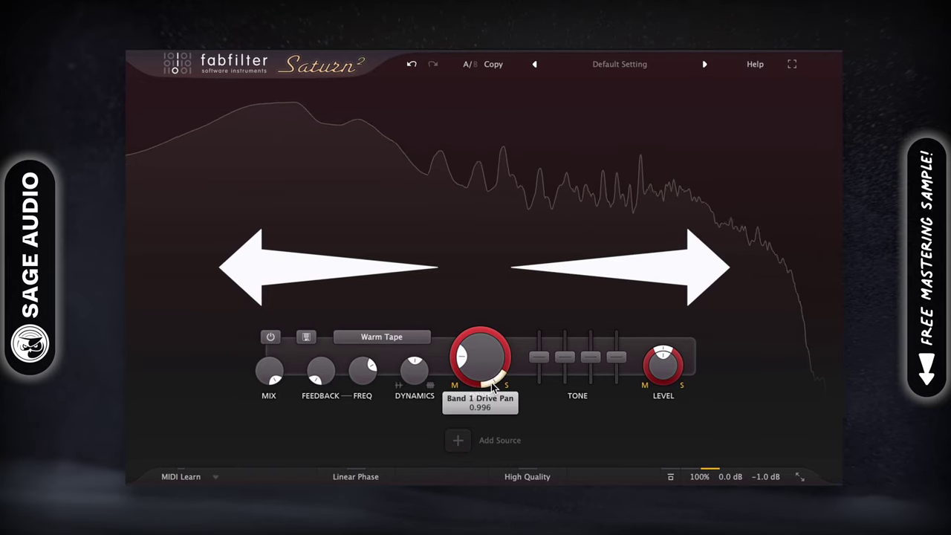
# Step: Add four crossovers along the spectrum to split Saturn 2 into five bands
pyautogui.click(333, 111)
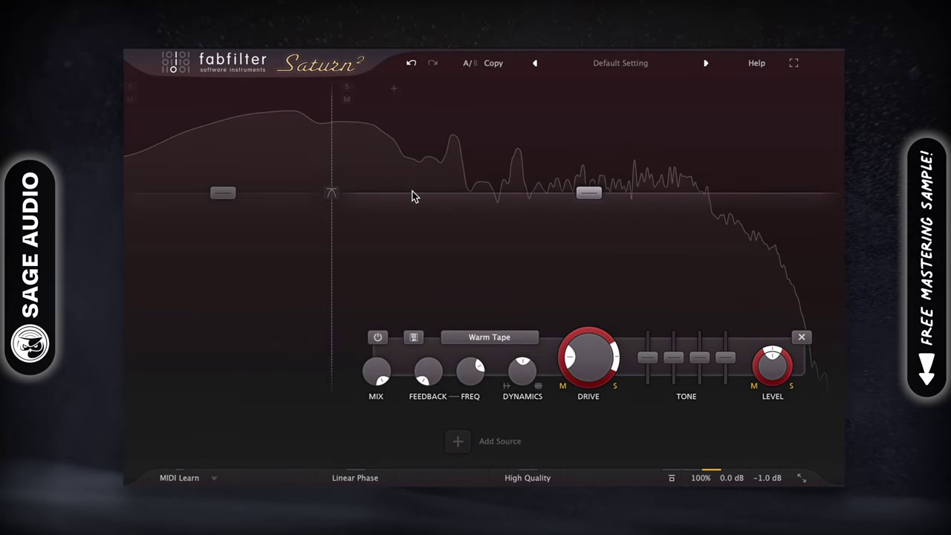
pyautogui.click(522, 84)
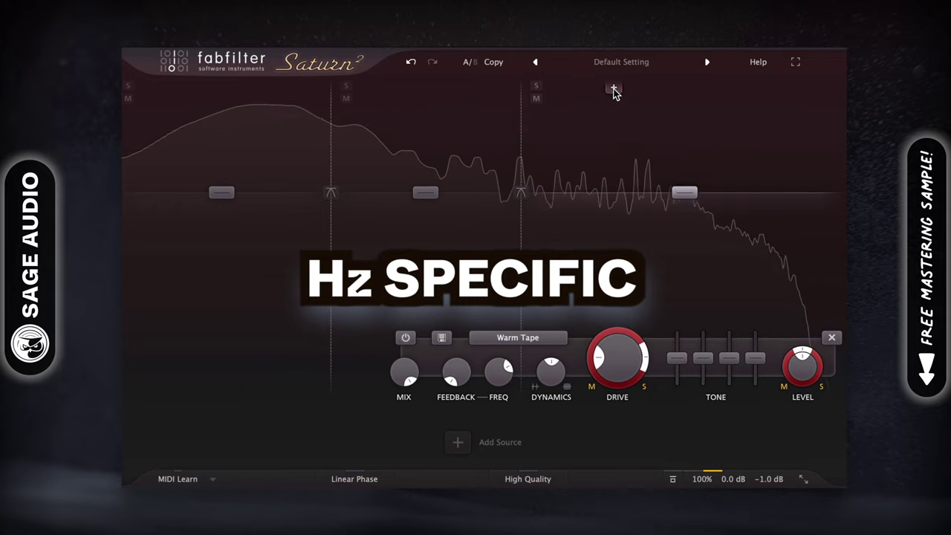
pyautogui.click(614, 90)
pyautogui.click(707, 95)
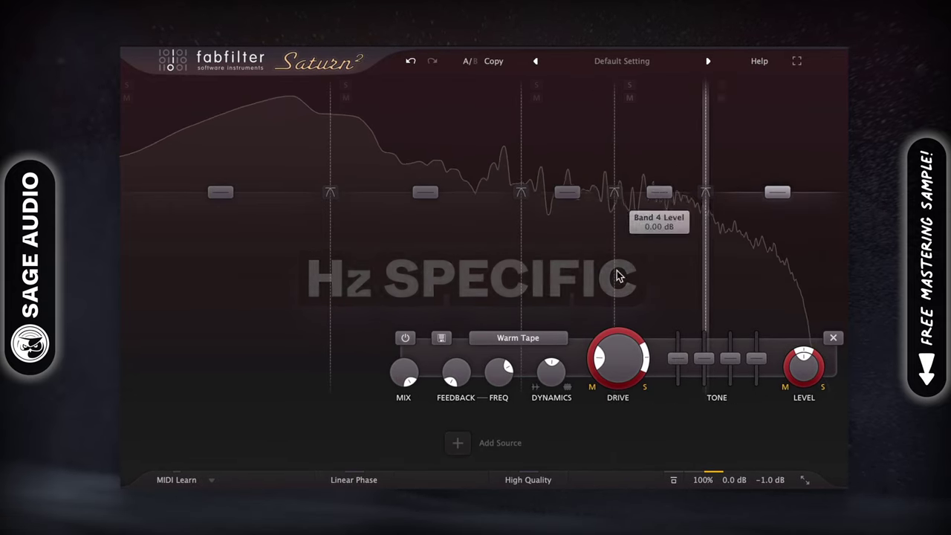
pyautogui.click(456, 446)
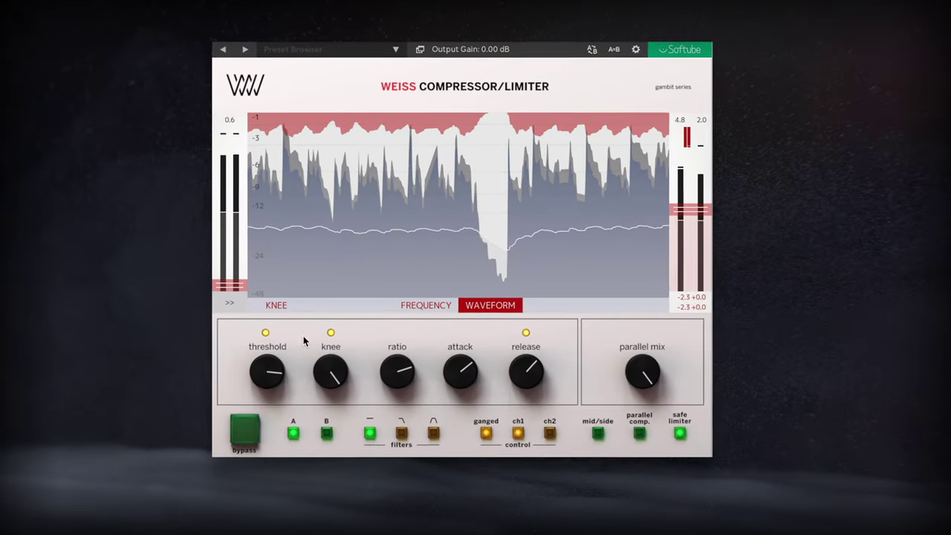
# Step: Set a -16 dB threshold in mid/side mode and move the EQ's mid cut to 423 Hz
pyautogui.moveTo(327, 317); pyautogui.dragTo(329, 341)
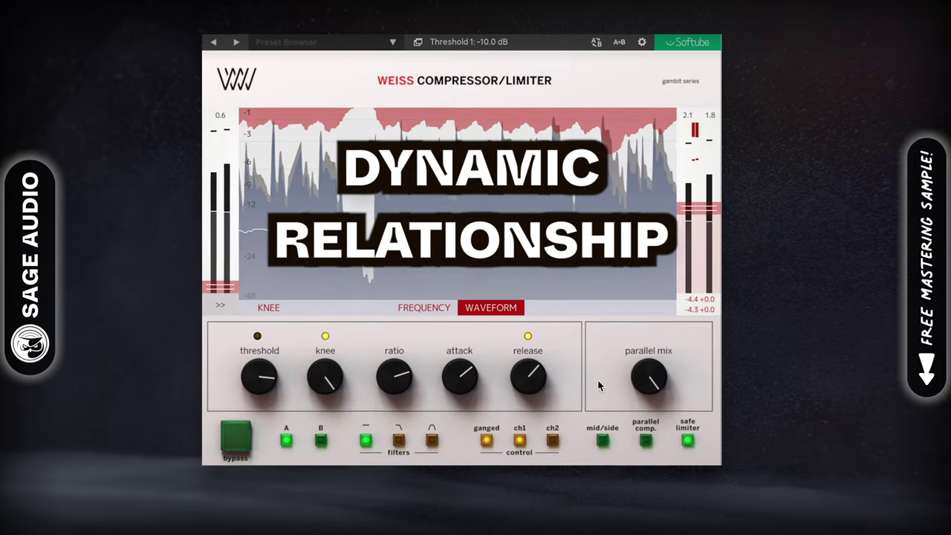
pyautogui.click(601, 441)
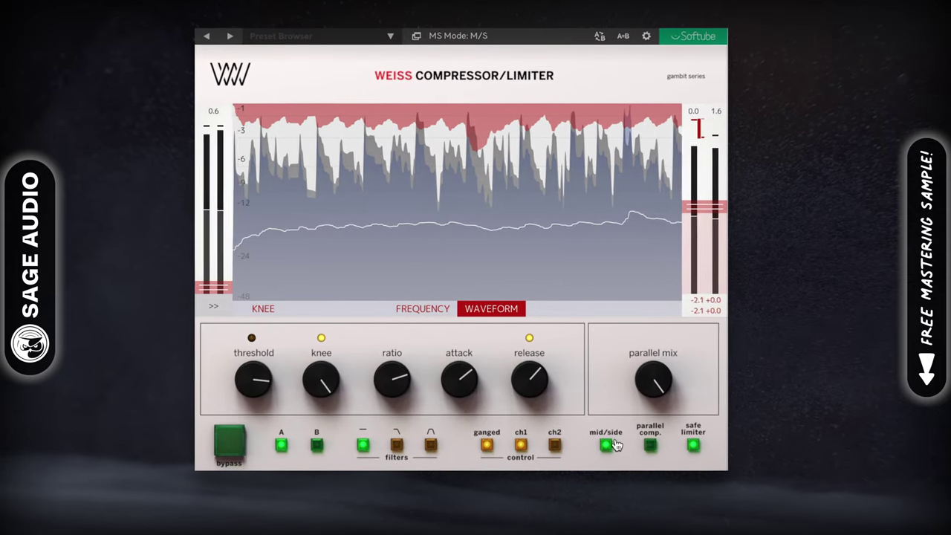
pyautogui.moveTo(697, 115)
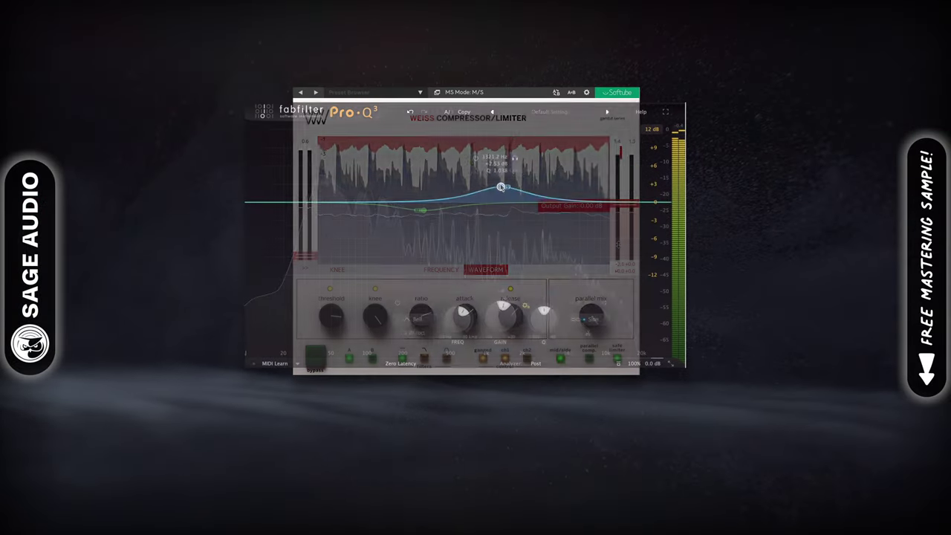
pyautogui.moveTo(501, 187); pyautogui.dragTo(507, 197)
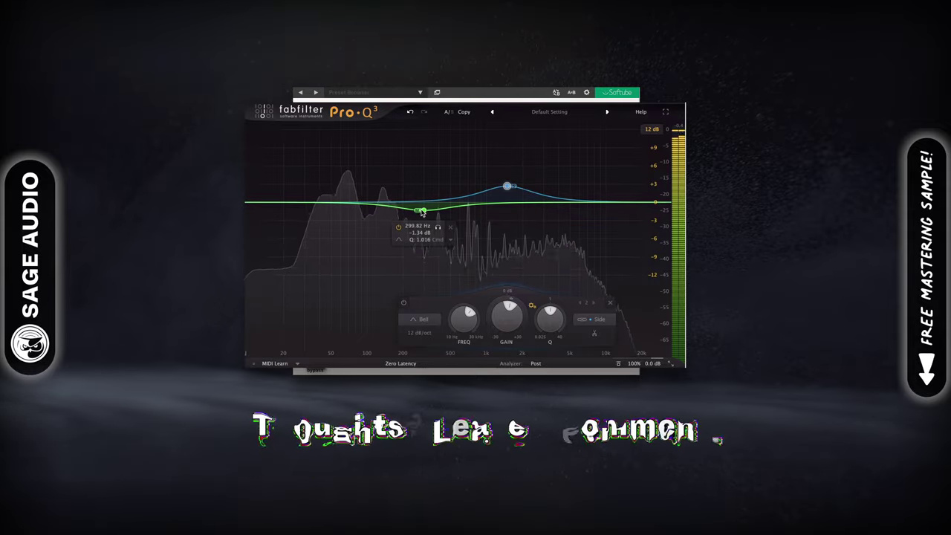
pyautogui.moveTo(422, 214); pyautogui.dragTo(441, 223)
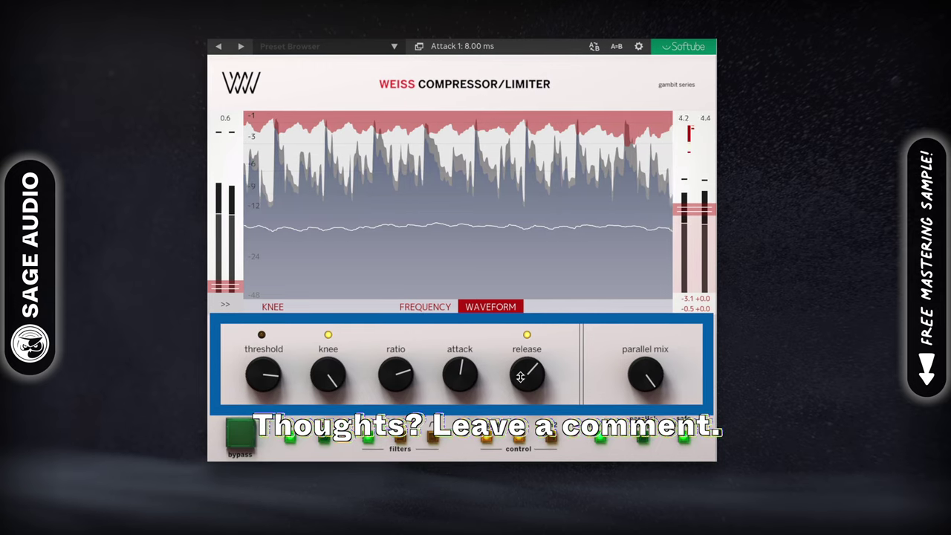
# Step: Pull the Weiss compressor's release knob down from maximum to a fast release time
pyautogui.moveTo(530, 346); pyautogui.dragTo(532, 295)
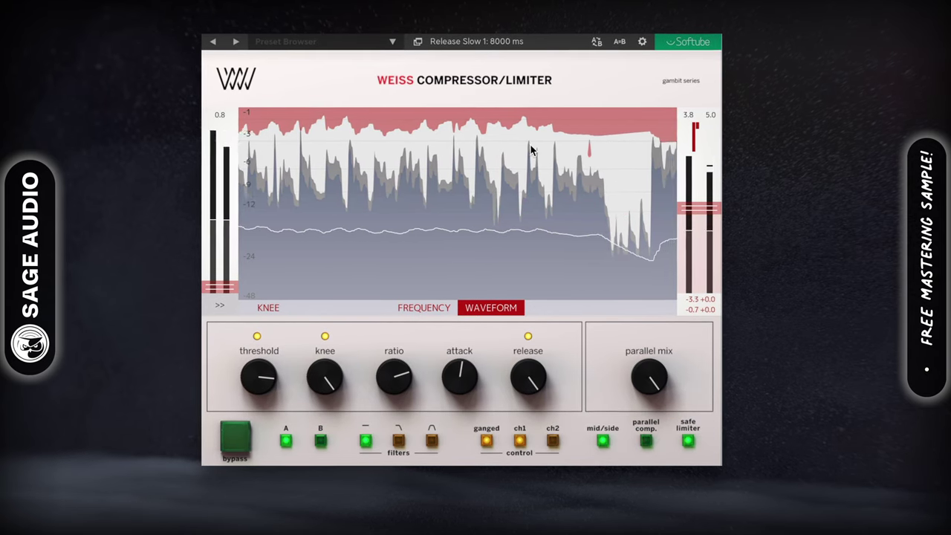
pyautogui.moveTo(702, 123)
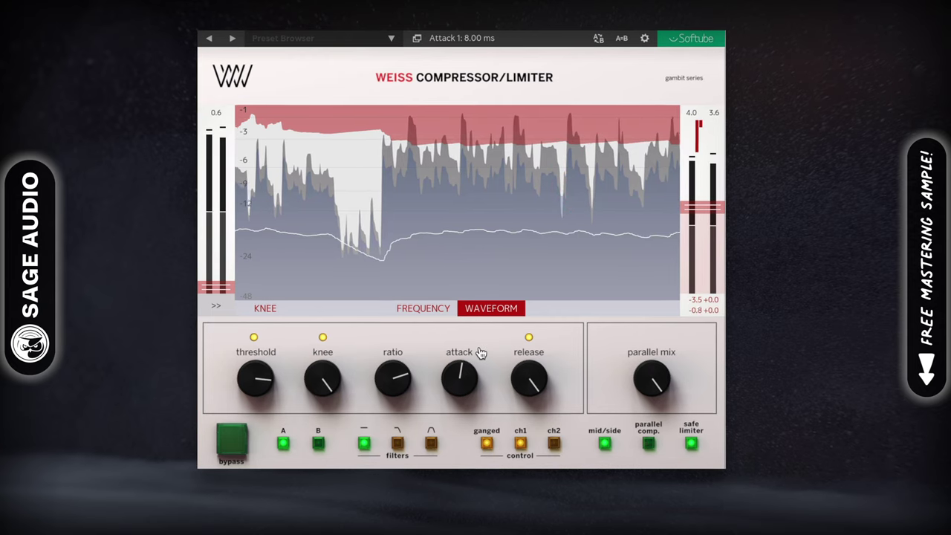
pyautogui.moveTo(513, 364); pyautogui.dragTo(513, 397)
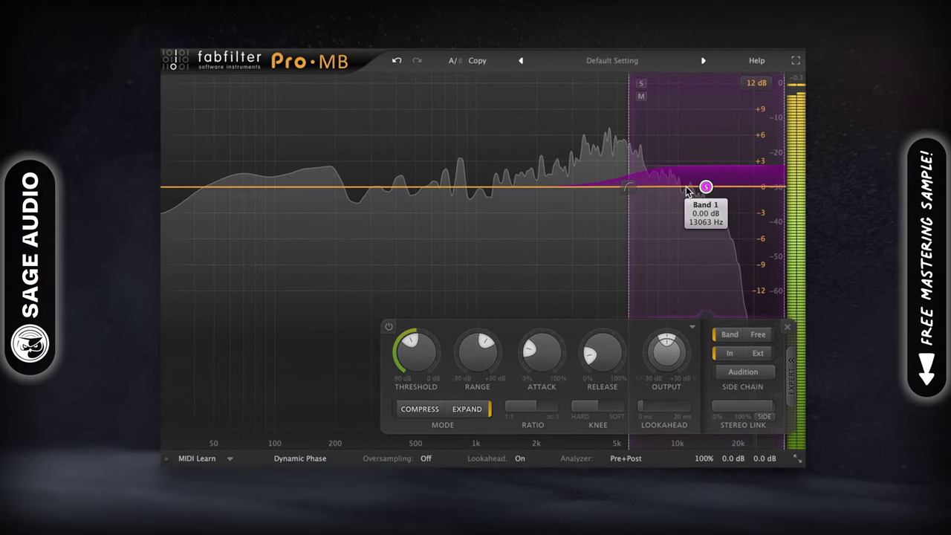
# Step: Place Pro-MB's Band 1 in the high frequencies with a slightly raised expansion range
pyautogui.moveTo(636, 187); pyautogui.dragTo(513, 186)
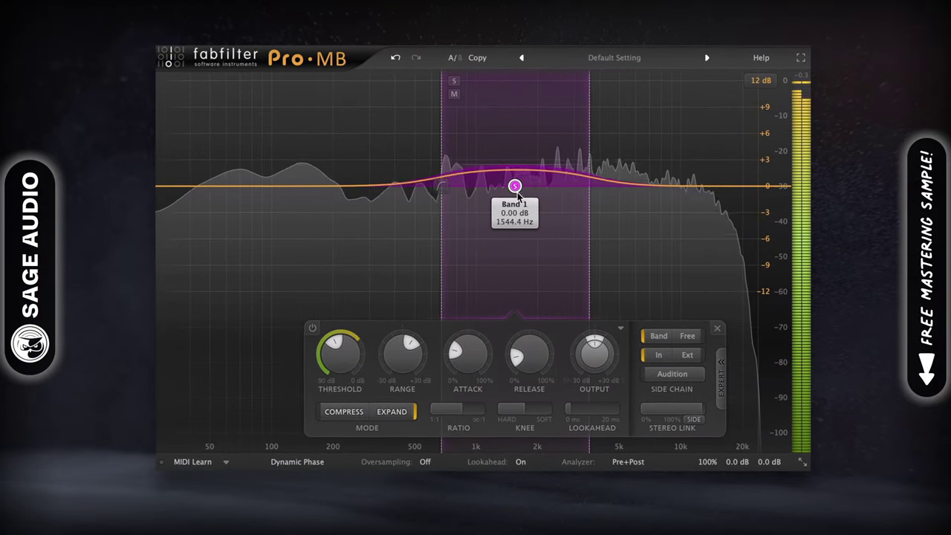
pyautogui.click(682, 408)
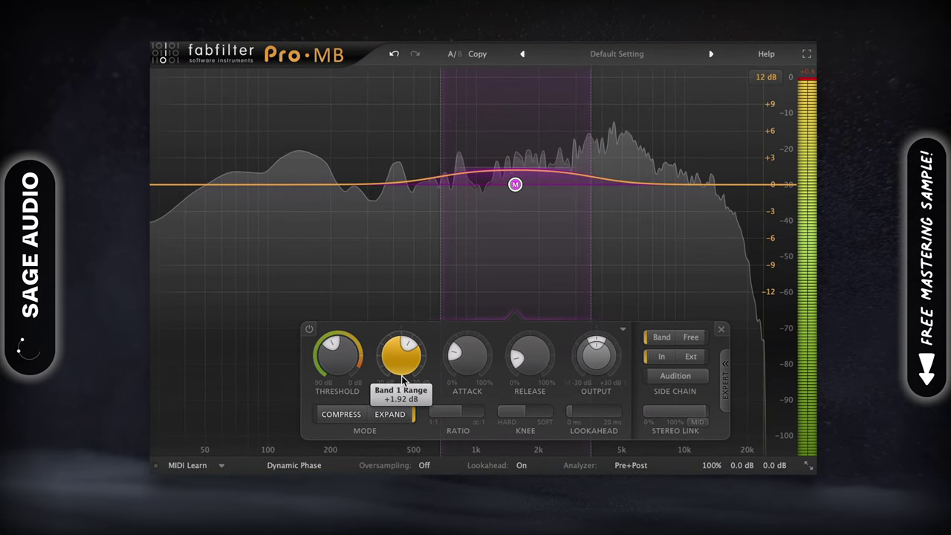
pyautogui.moveTo(470, 411); pyautogui.dragTo(499, 414)
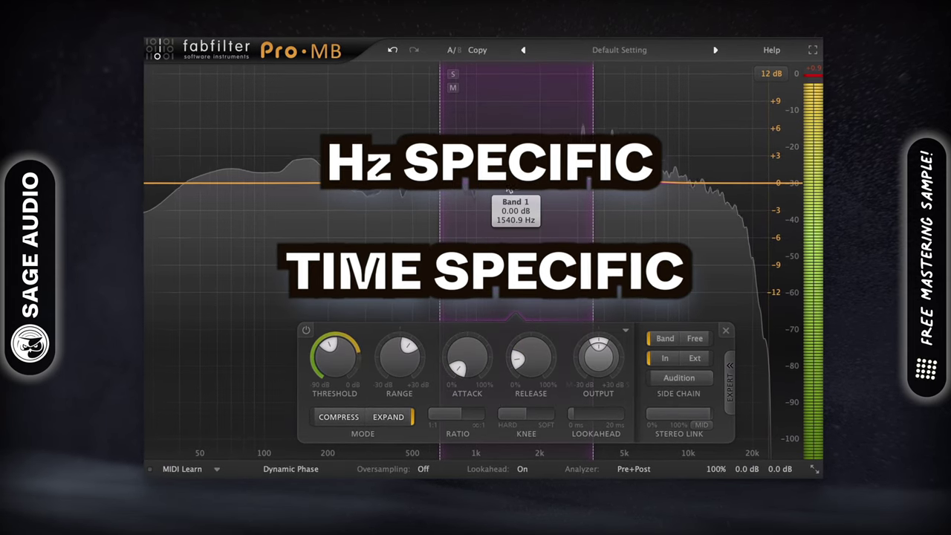
pyautogui.moveTo(516, 182); pyautogui.dragTo(702, 186)
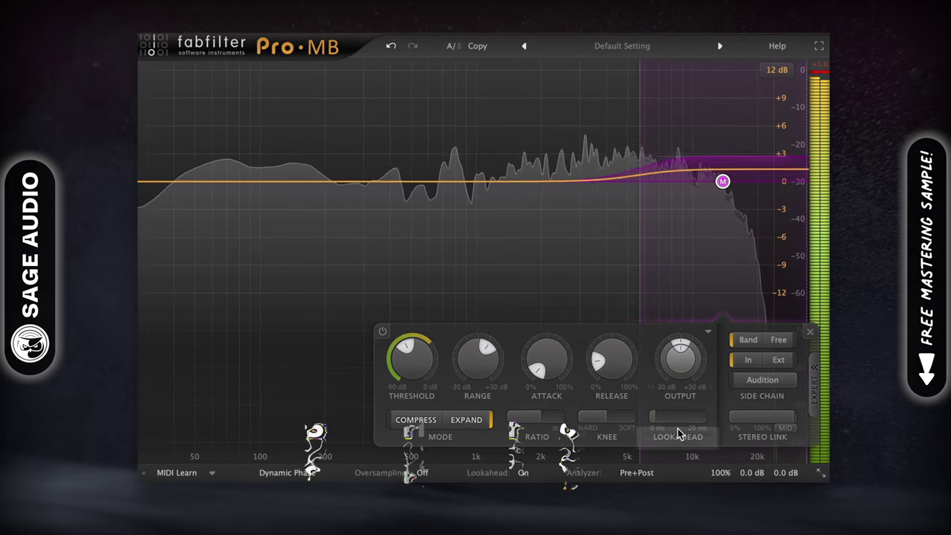
# Step: Set Band 1 near 7.8 kHz with +1.87 dB range, Side-only processing, and a lower release
pyautogui.click(785, 428)
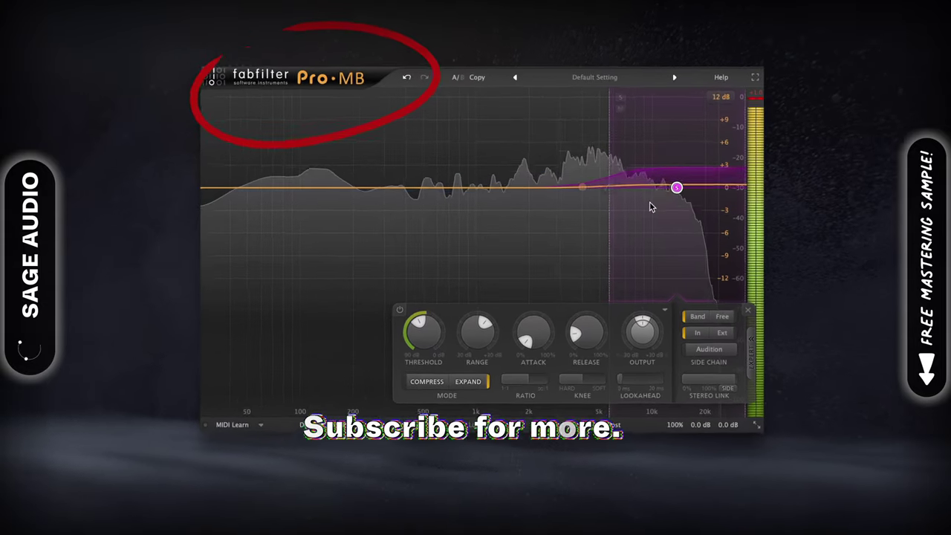
pyautogui.moveTo(614, 203); pyautogui.dragTo(576, 204)
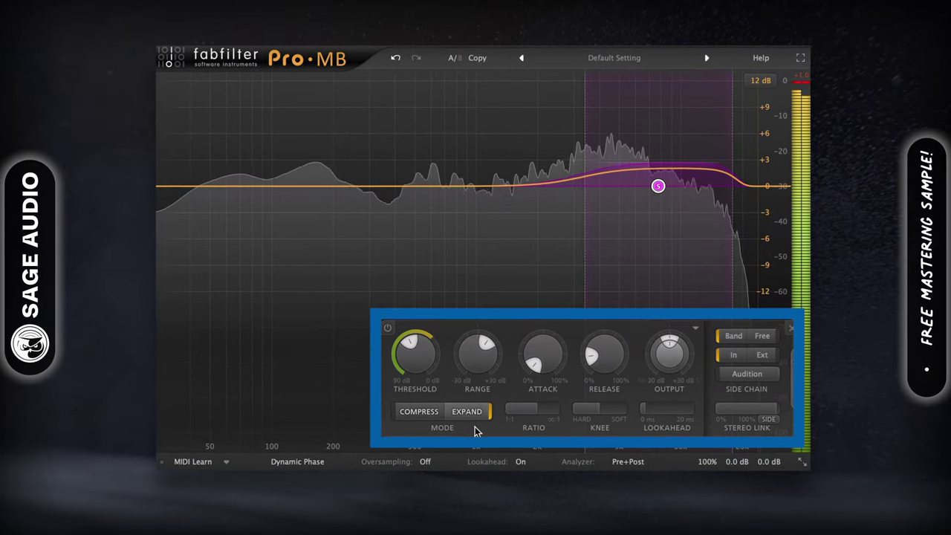
pyautogui.moveTo(469, 375); pyautogui.dragTo(469, 371)
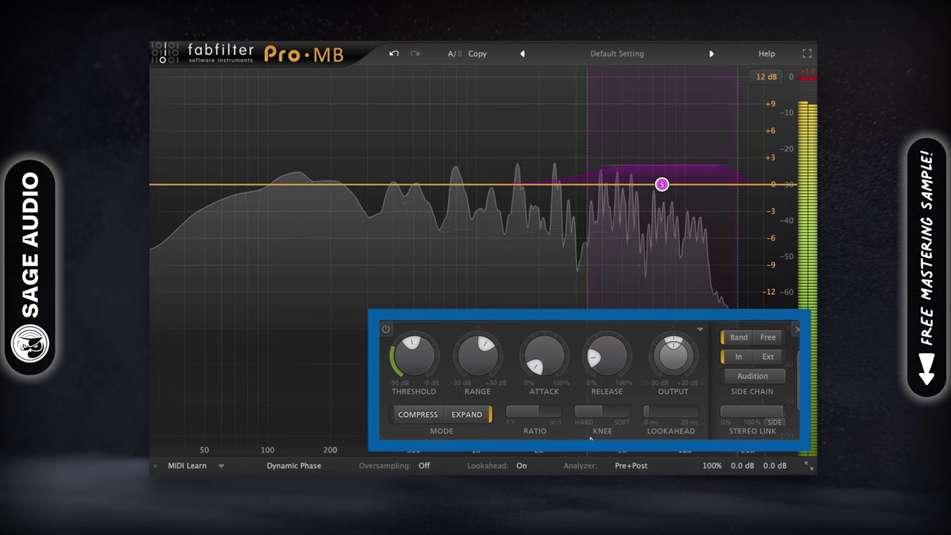
pyautogui.click(777, 422)
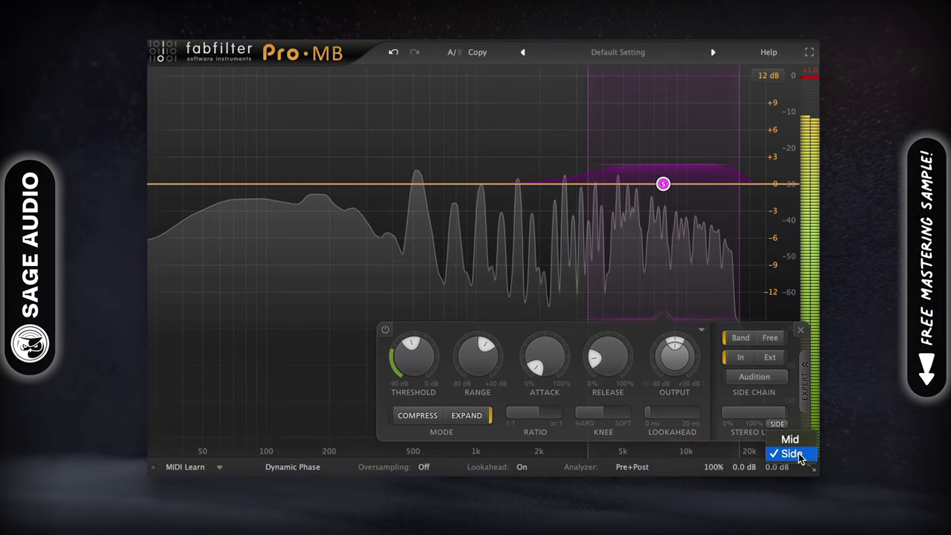
pyautogui.click(553, 375)
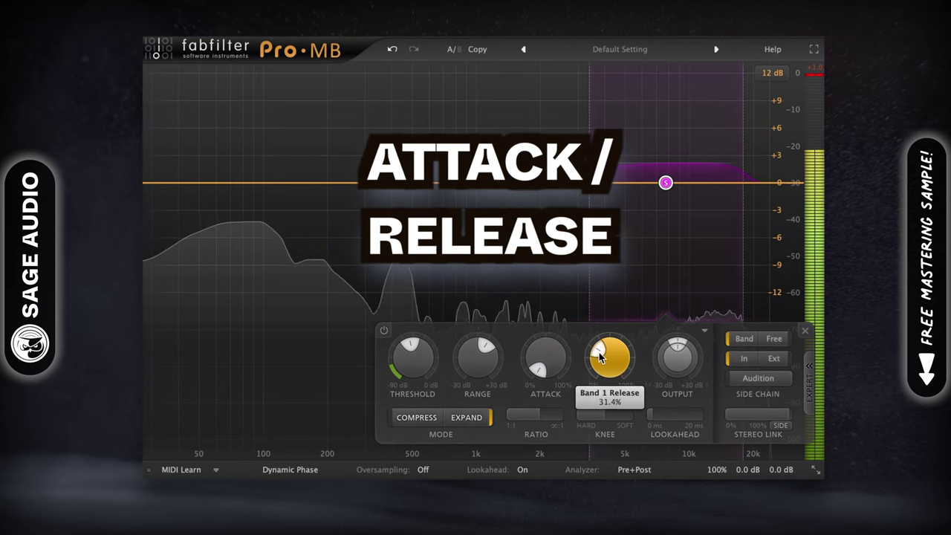
pyautogui.moveTo(600, 357); pyautogui.dragTo(597, 364)
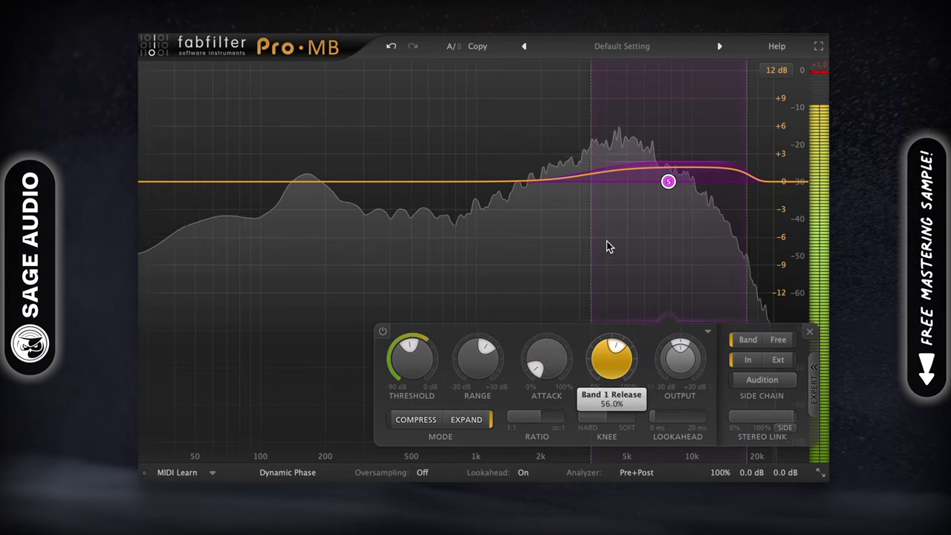
pyautogui.moveTo(606, 247); pyautogui.dragTo(594, 383)
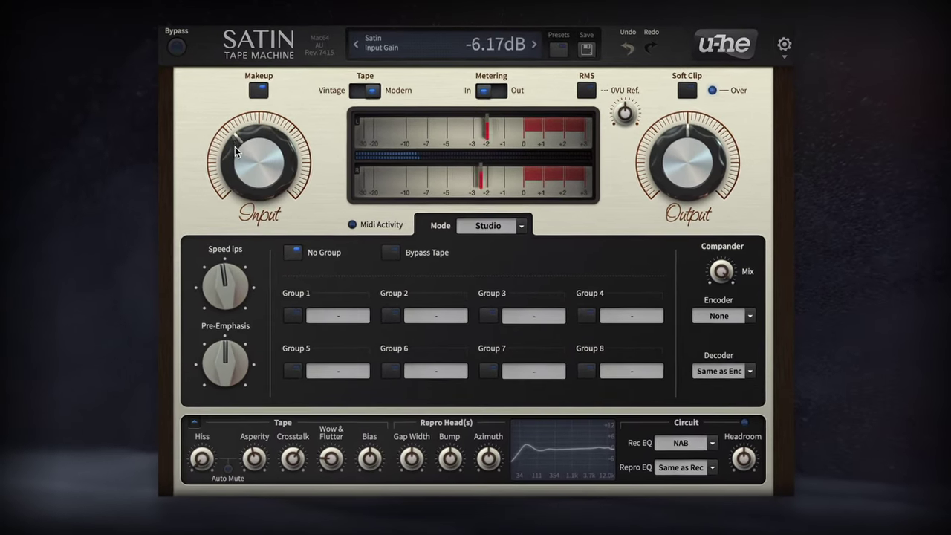
# Step: Set Satin's input to -12.3 dB, speed to 30 ips, bias about -1.47 dB, asperity -80.5 dB
pyautogui.moveTo(305, 151); pyautogui.dragTo(303, 151)
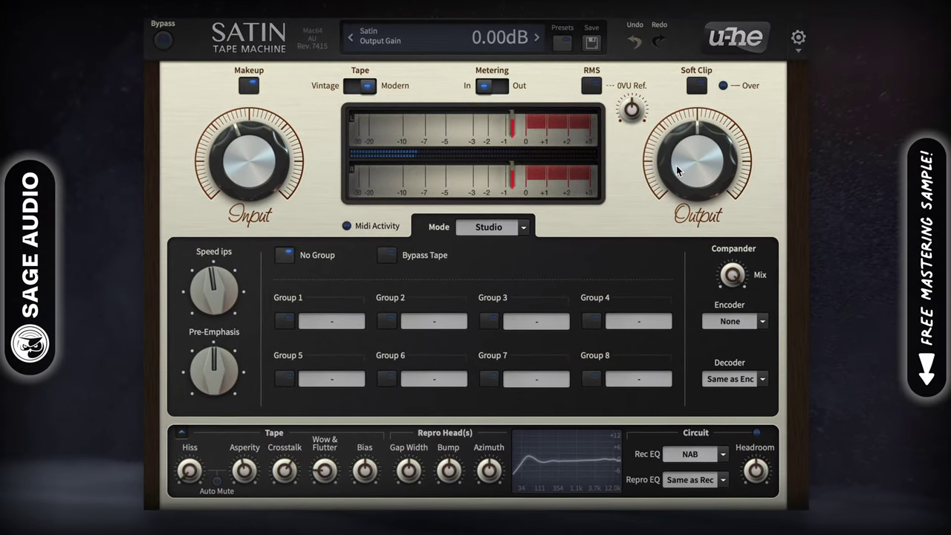
pyautogui.moveTo(212, 290); pyautogui.dragTo(212, 252)
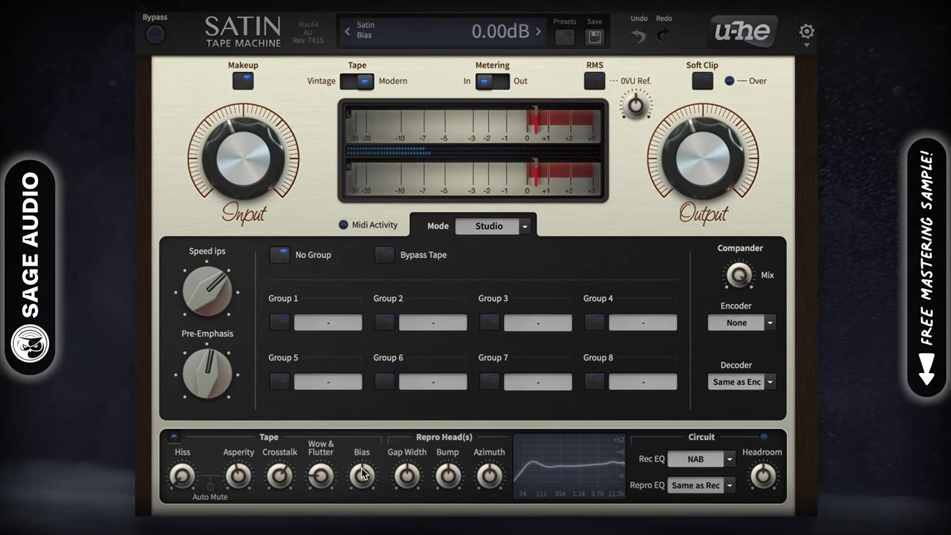
pyautogui.moveTo(362, 473); pyautogui.dragTo(362, 479)
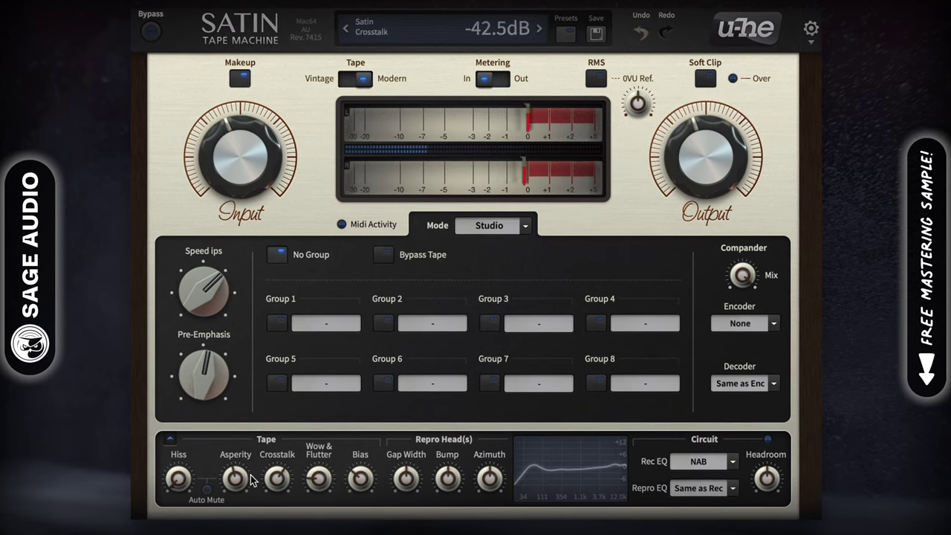
pyautogui.moveTo(234, 483); pyautogui.dragTo(235, 460)
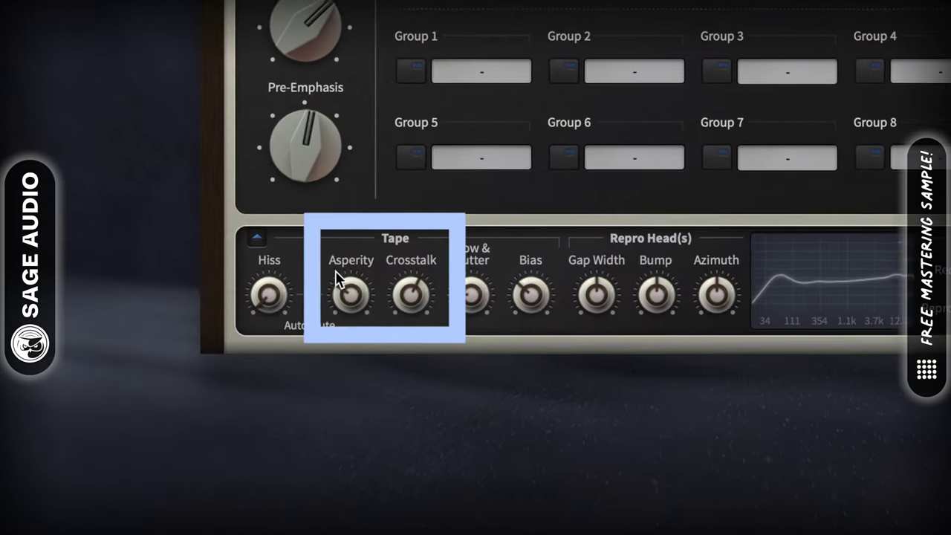
# Step: Lower the Satin tape asperity further and reduce the channel crosstalk
pyautogui.moveTo(336, 279); pyautogui.dragTo(363, 297)
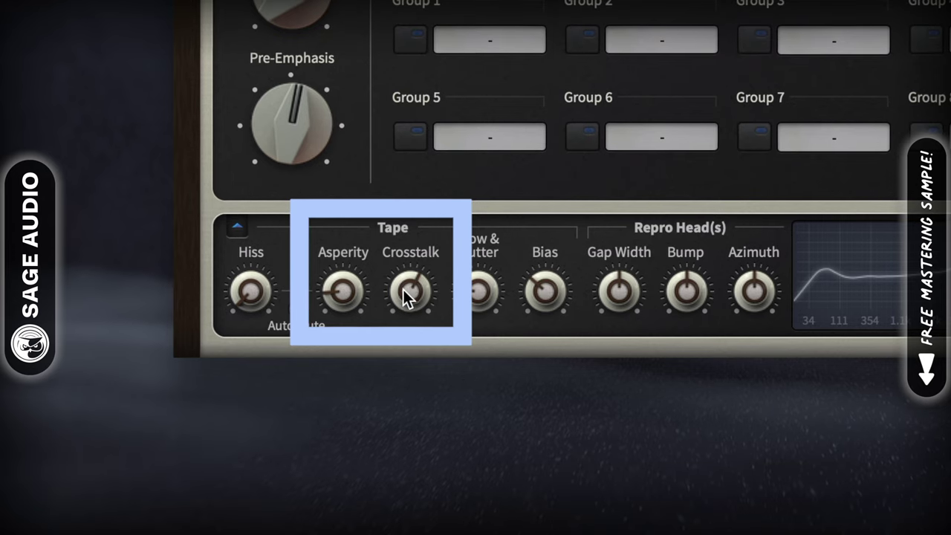
pyautogui.moveTo(405, 297); pyautogui.dragTo(401, 343)
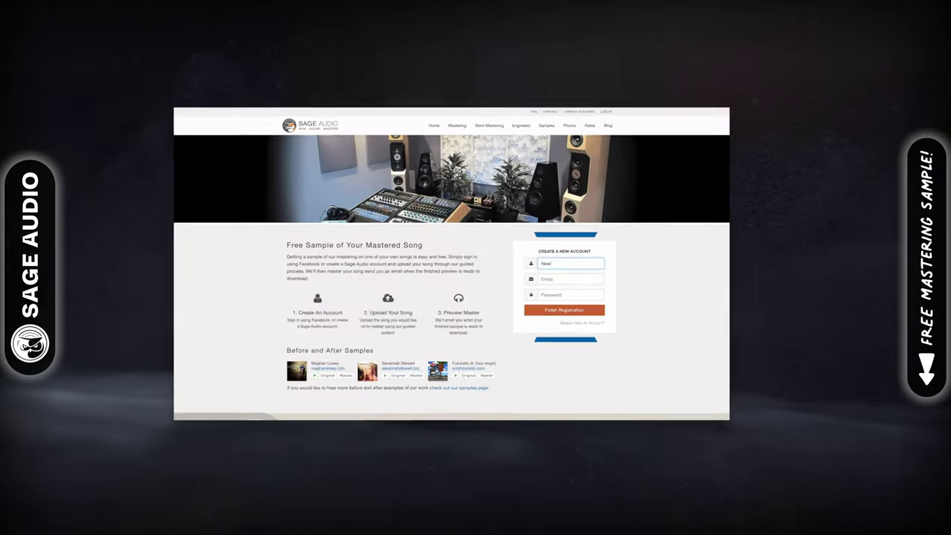
# Step: Enter the account username in the Name field, then type the e-mail address
pyautogui.write('Artist')
pyautogui.press('Tab')
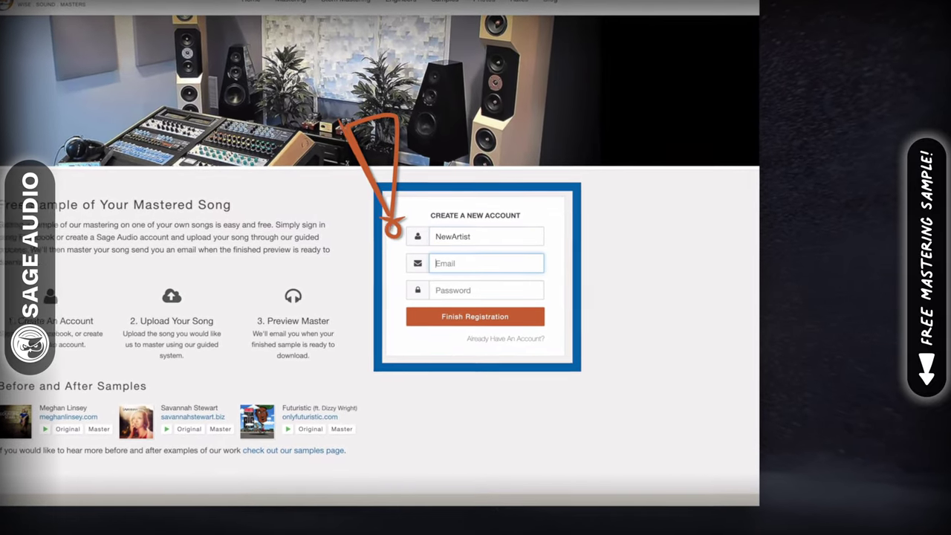
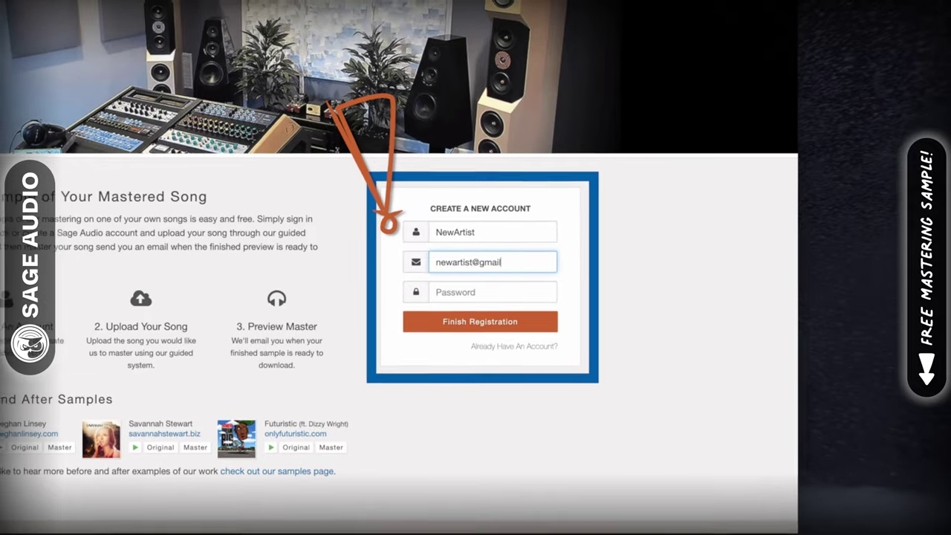